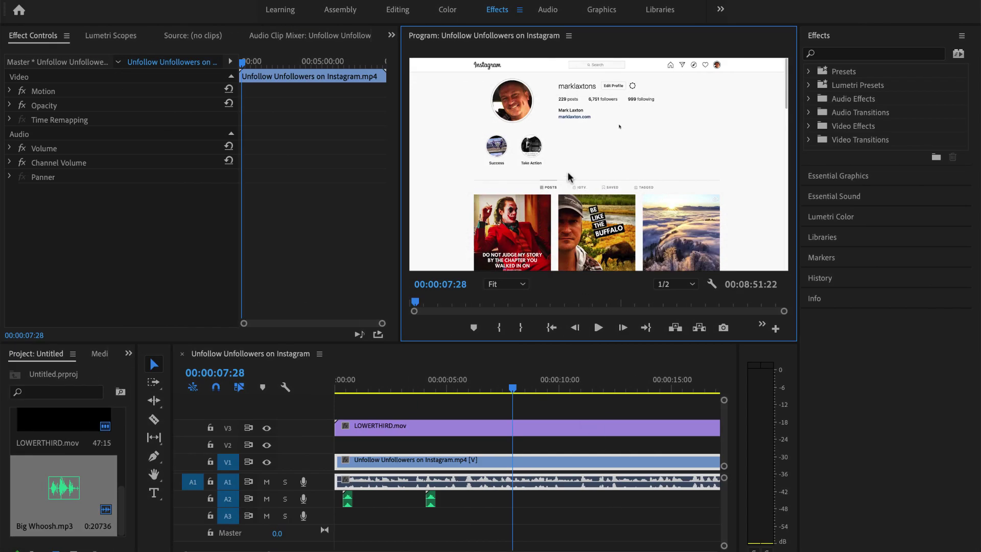
# - Play the Unfollow Unfollowers on Instagram sequence from its start to preview the animated lower third over the footage
pyautogui.moveTo(514, 389); pyautogui.dragTo(335, 390)
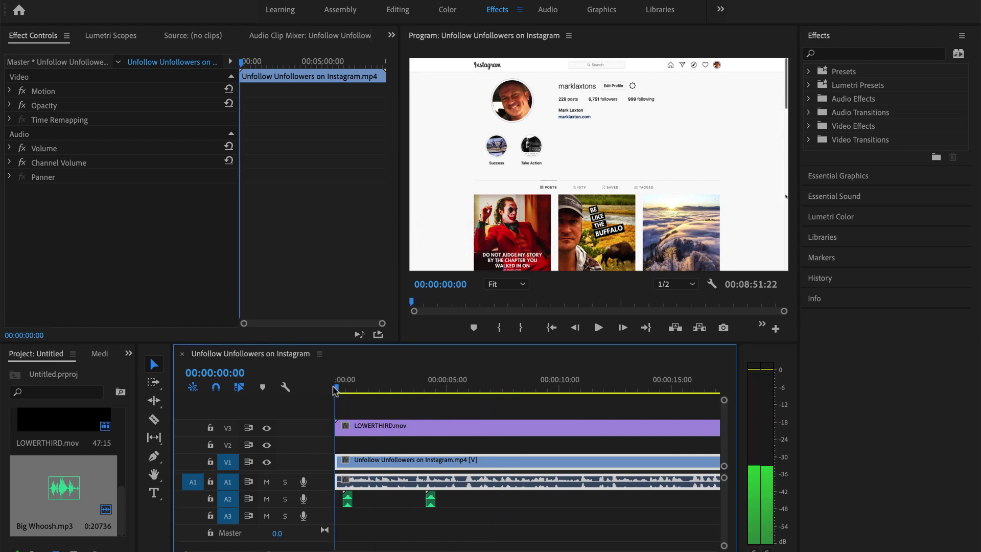
pyautogui.click(600, 330)
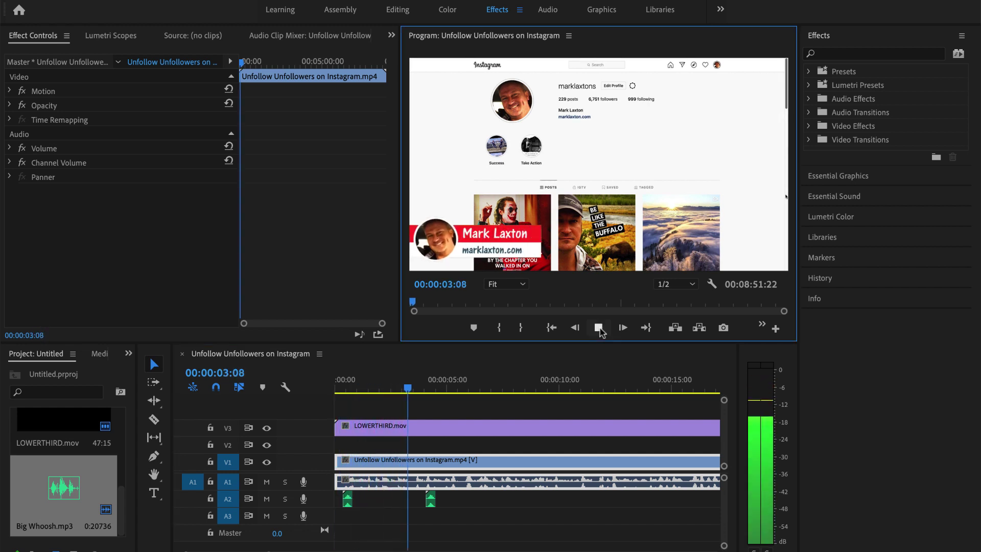
pyautogui.click(600, 328)
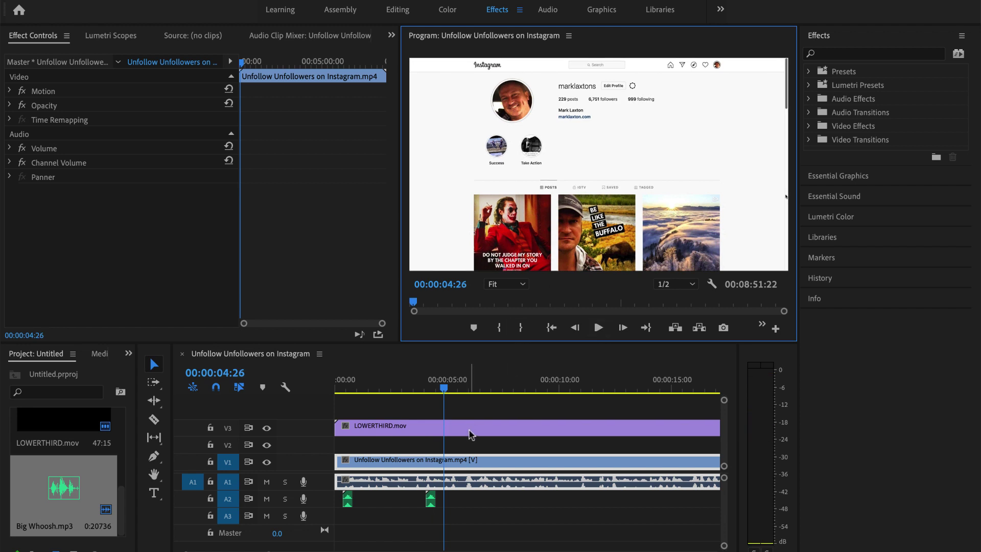
# - Delete the Unfollow Unfollowers on Instagram clip from the timeline and return the playhead to the sequence start
pyautogui.click(458, 464)
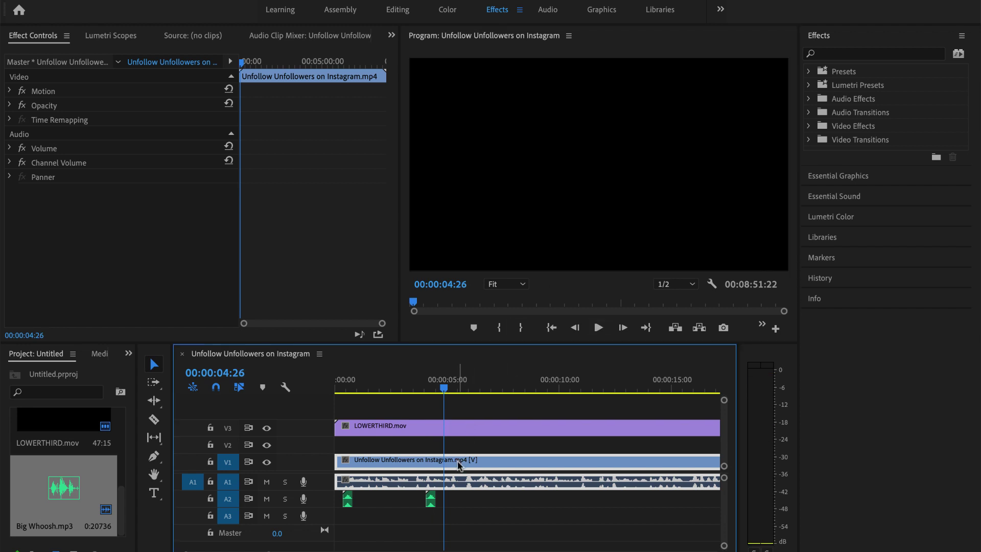
pyautogui.press('Delete')
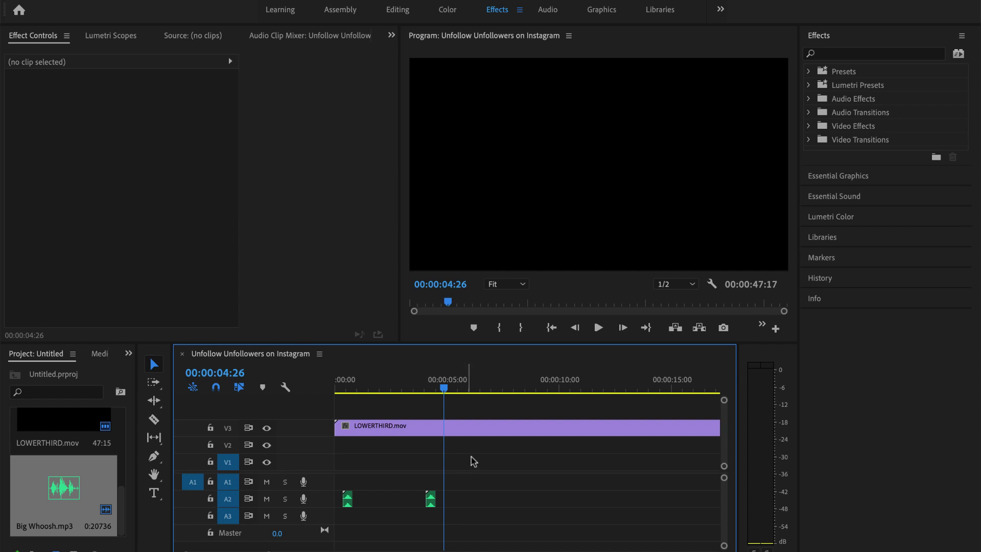
pyautogui.click(442, 389)
pyautogui.moveTo(442, 392); pyautogui.dragTo(334, 391)
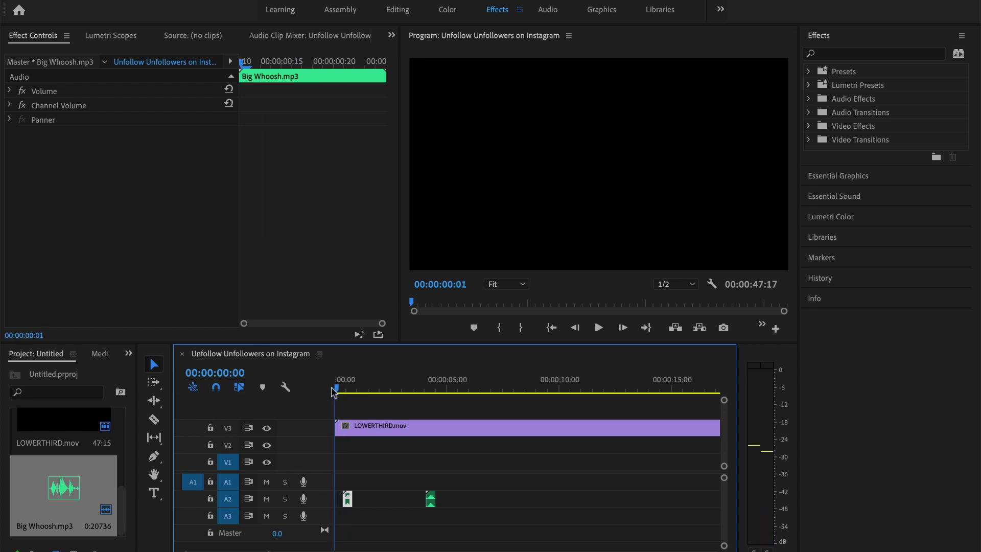
pyautogui.click(392, 428)
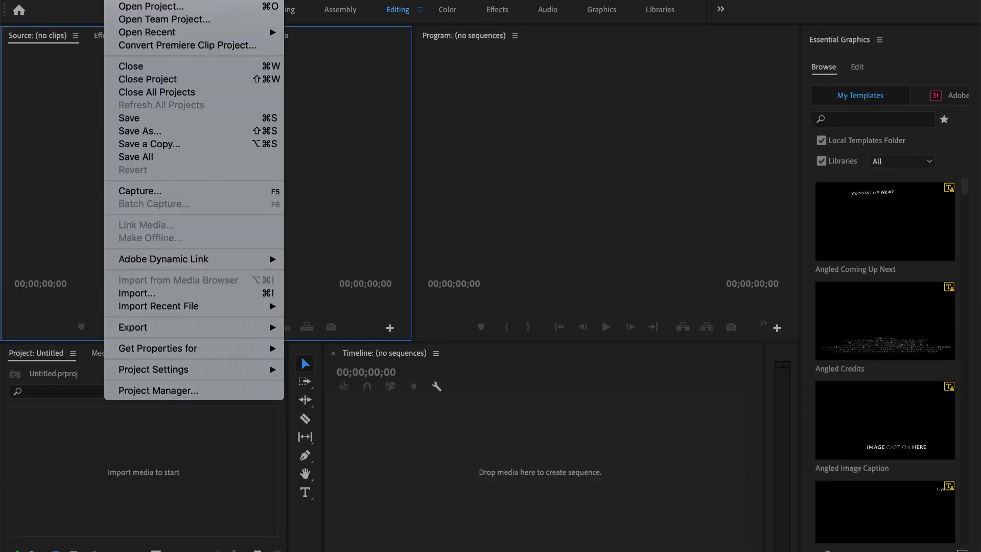
# - Import Greenscreen Background.mp4 from the Desktop into the empty project and create a sequence from it
pyautogui.click(197, 293)
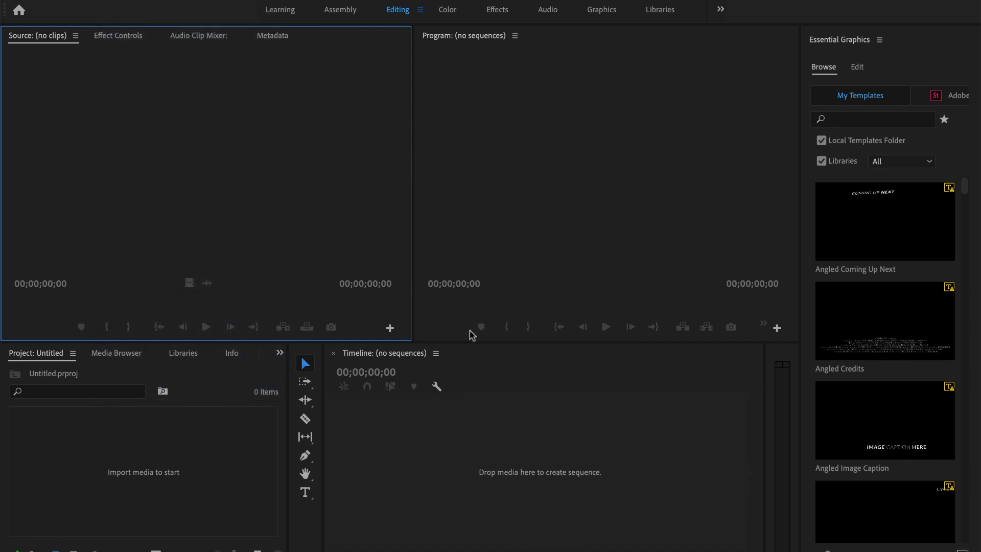
pyautogui.scroll(-1, 494, 250)
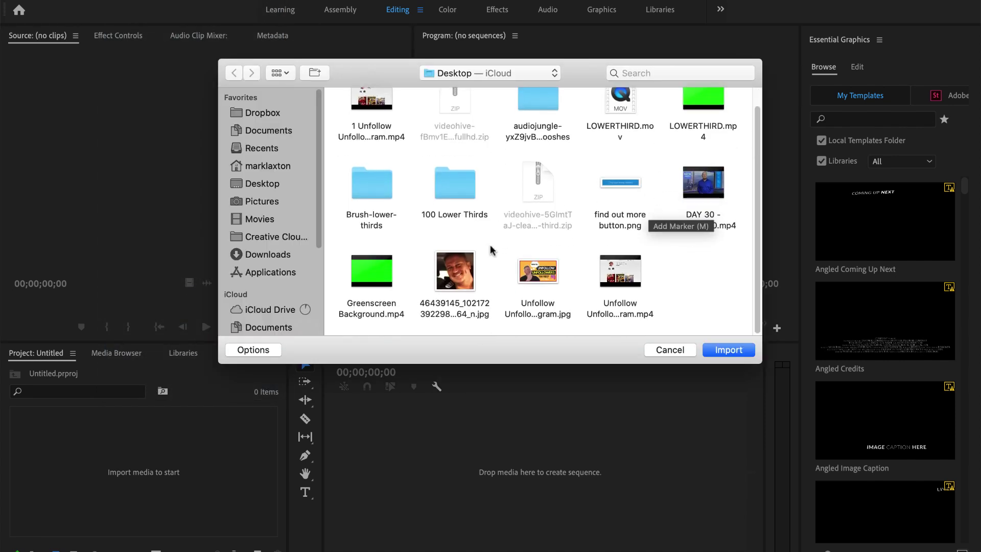
pyautogui.click(371, 271)
pyautogui.click(736, 355)
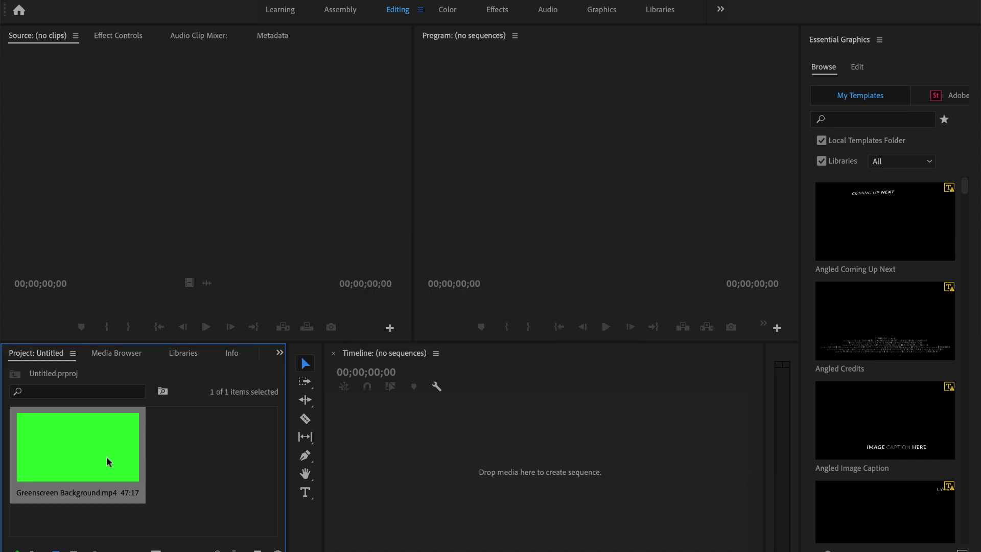
pyautogui.moveTo(129, 454); pyautogui.dragTo(520, 488)
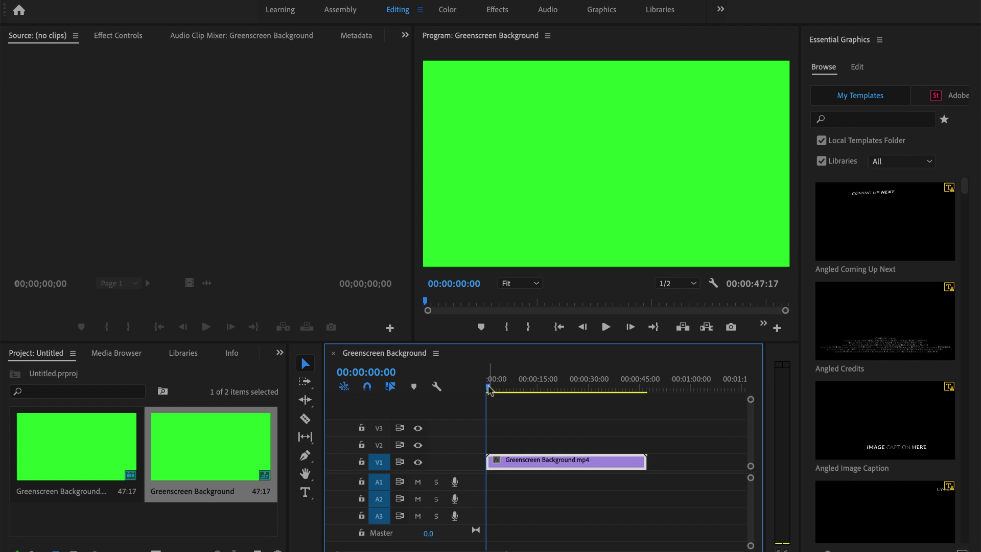
pyautogui.moveTo(490, 390); pyautogui.dragTo(511, 391)
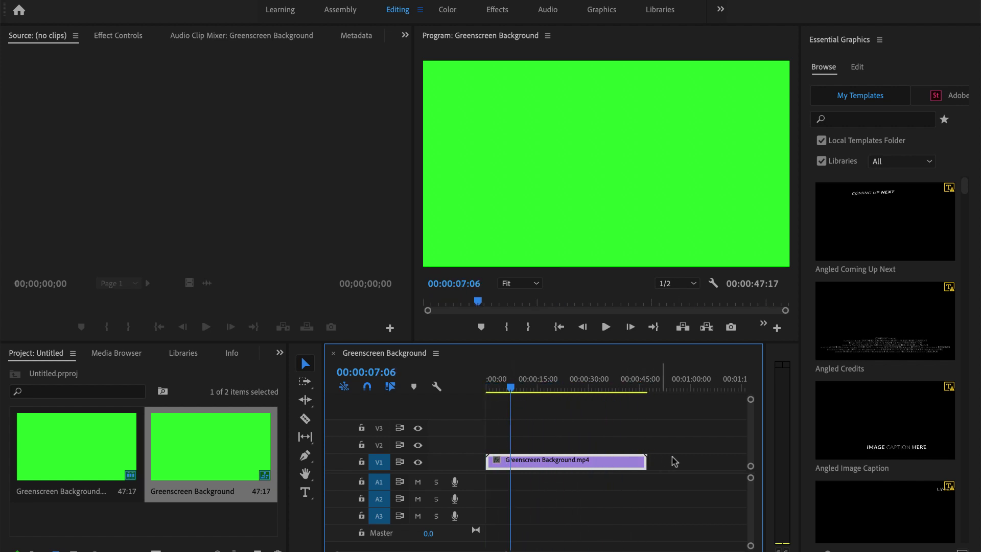
pyautogui.moveTo(511, 391); pyautogui.dragTo(487, 391)
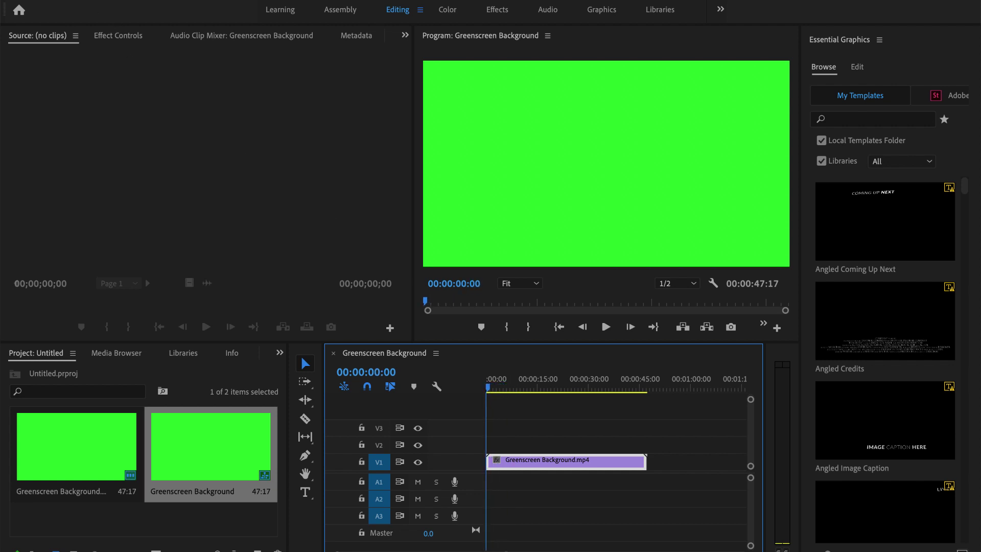
# - Import LOWERTHIRD.mov and place it on track V2 directly above the green-screen clip, starting at 00:00:00:00
pyautogui.click(116, 1)
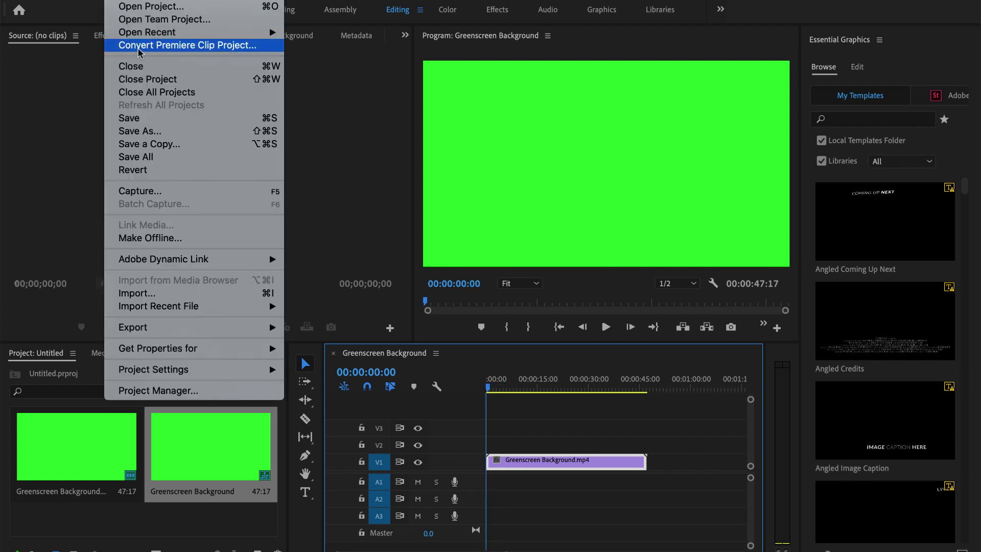
pyautogui.click(162, 292)
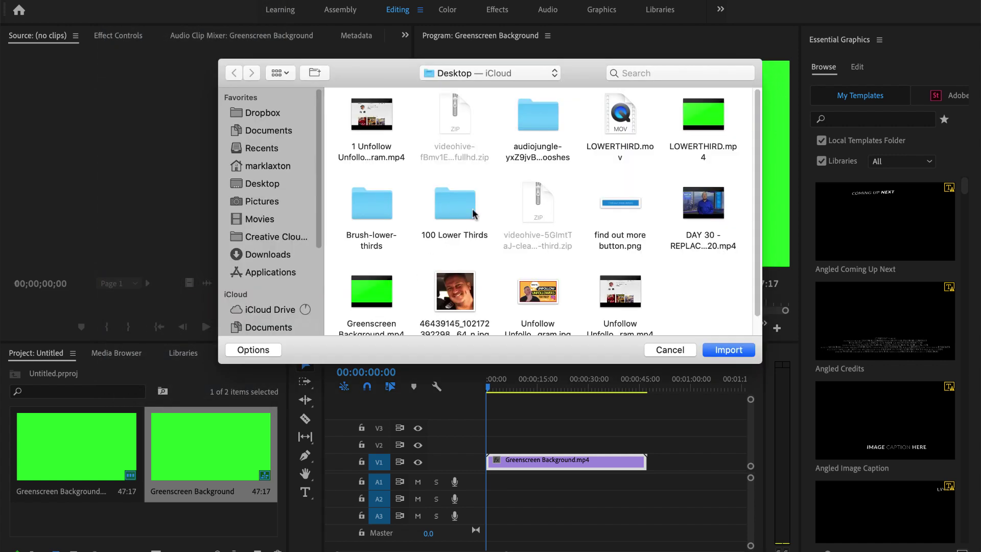
pyautogui.click(620, 129)
pyautogui.click(729, 350)
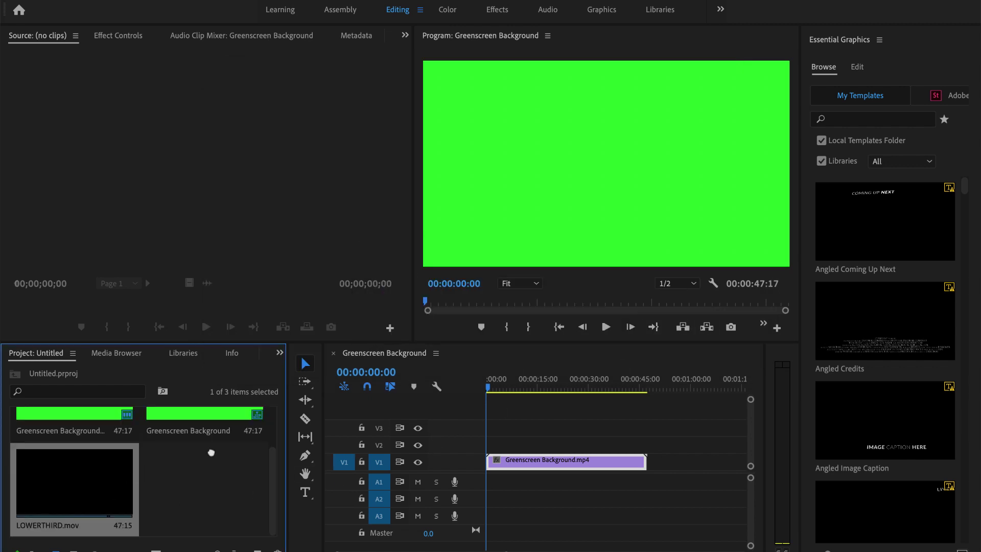
pyautogui.moveTo(503, 431); pyautogui.dragTo(541, 428)
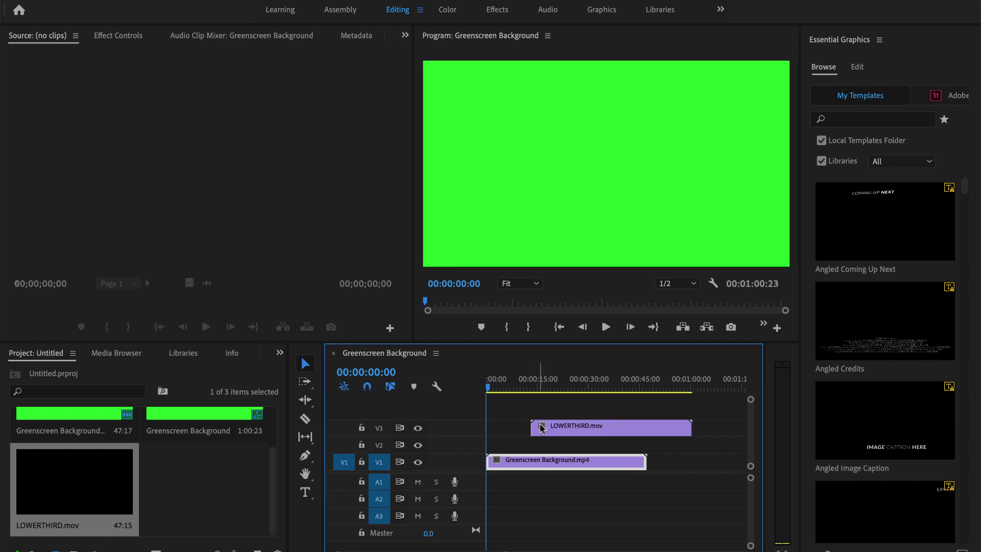
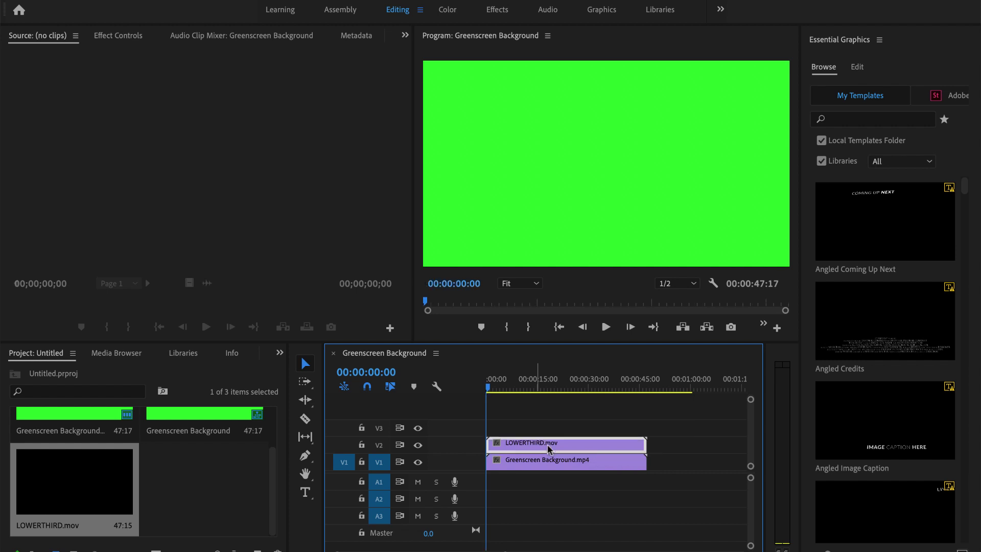
# - Play the sequence to preview the lower third over green, then park the playhead at 00:00:03:06 where it shows
pyautogui.click(607, 327)
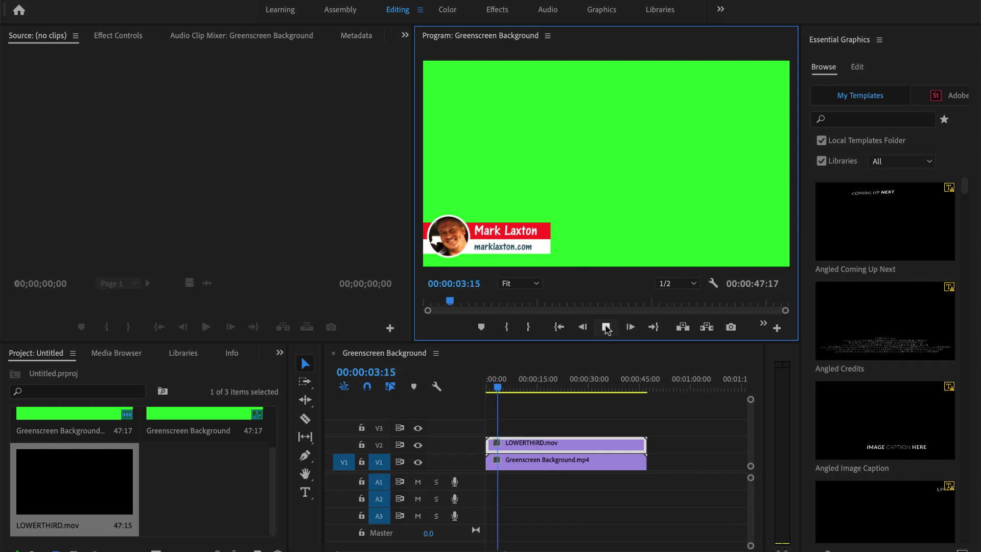
pyautogui.click(606, 328)
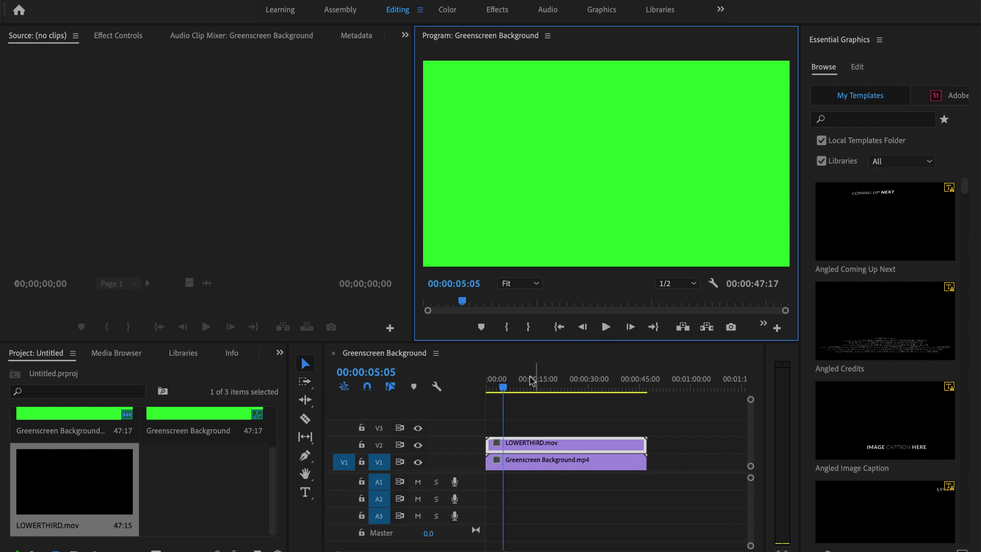
pyautogui.moveTo(502, 391); pyautogui.dragTo(498, 391)
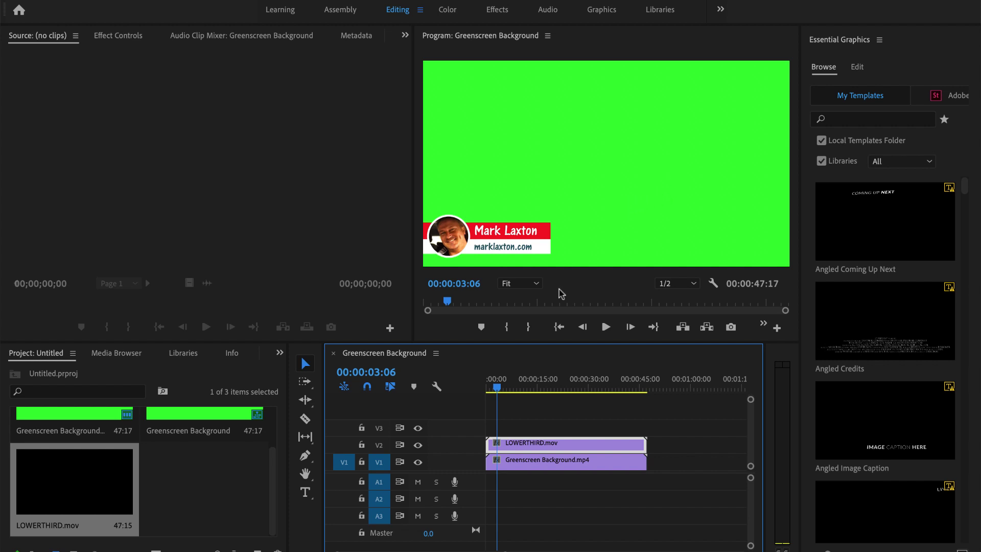
# - Apply the Ultra Key effect to the Greenscreen Background.mp4 clip and sample the green background as its key color
pyautogui.click(497, 10)
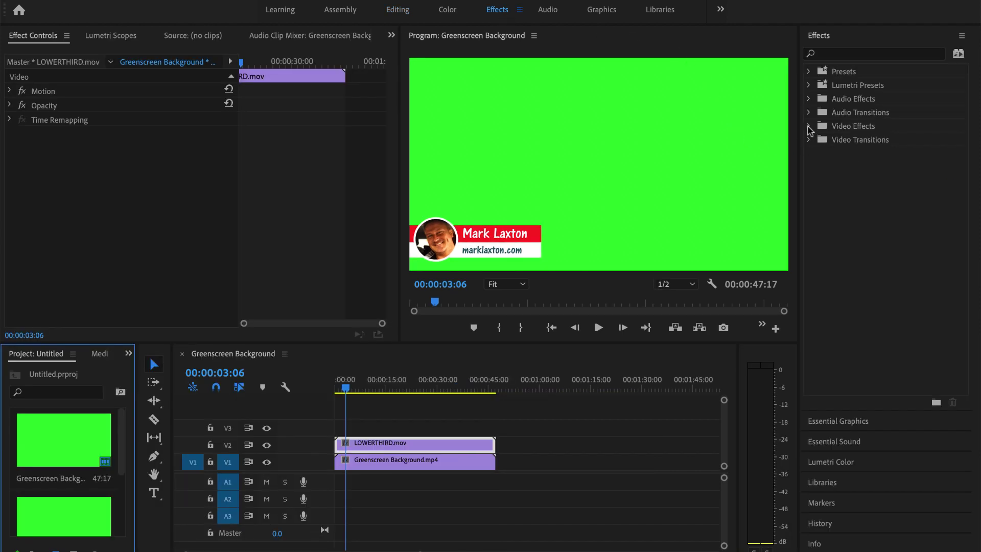
pyautogui.click(809, 126)
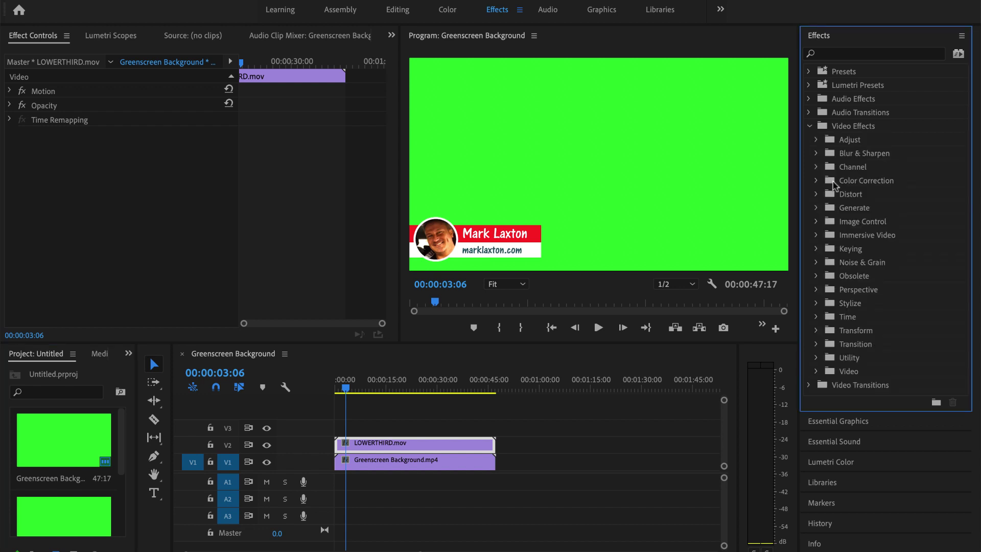
pyautogui.click(816, 250)
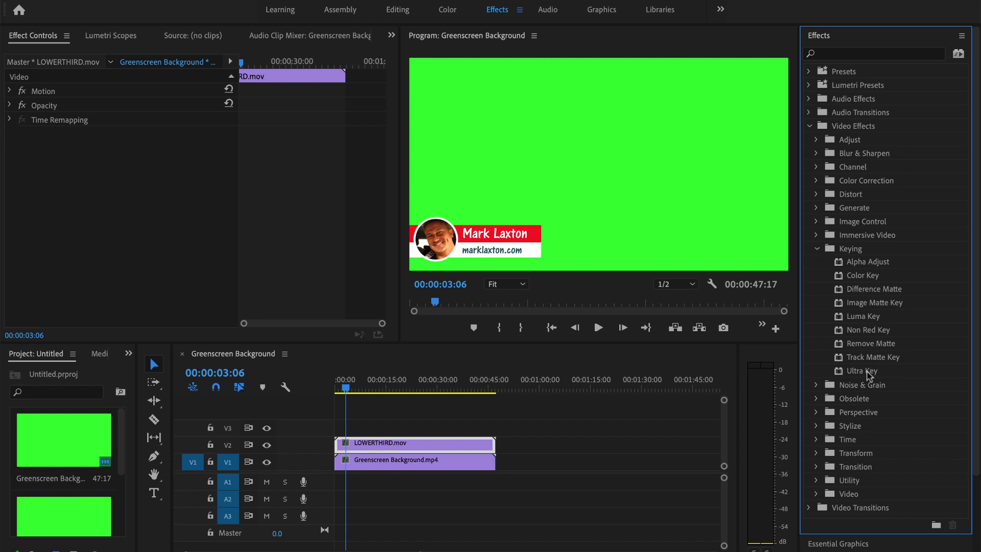
pyautogui.click(409, 463)
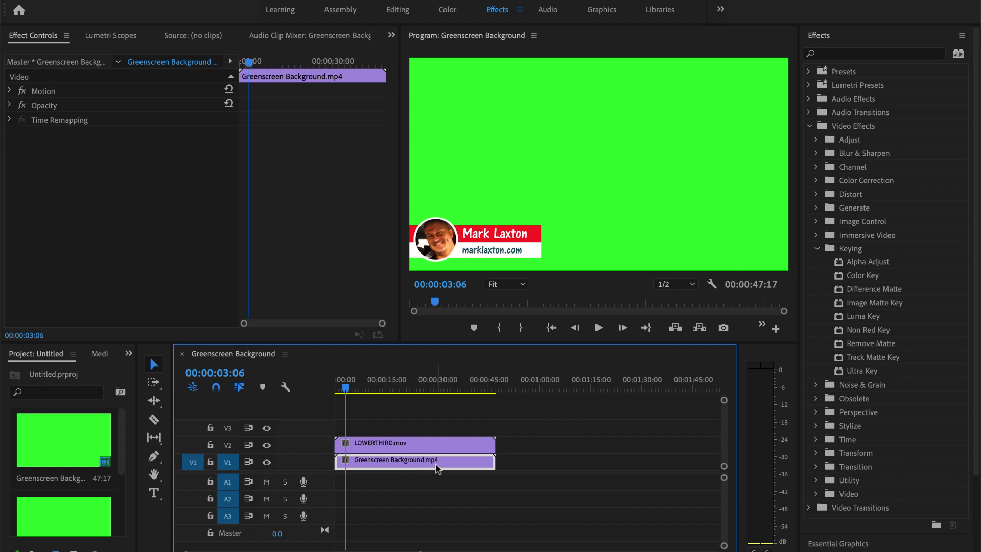
pyautogui.click(879, 372)
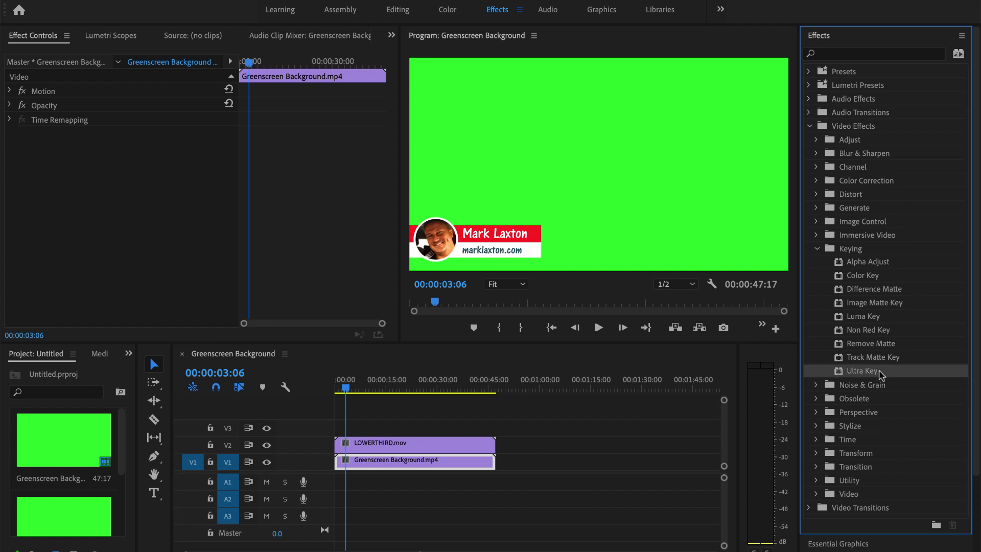
pyautogui.moveTo(880, 373); pyautogui.dragTo(467, 463)
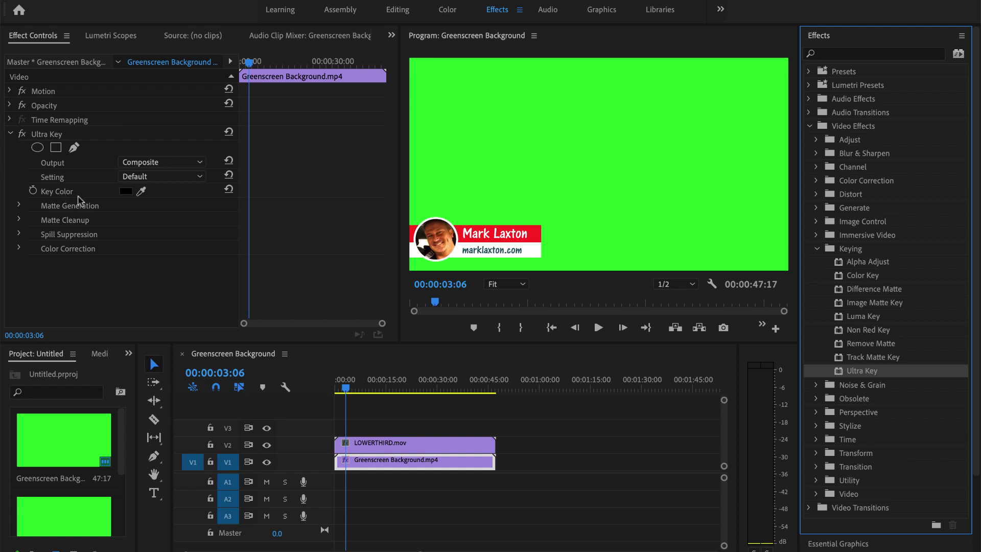
pyautogui.click(142, 193)
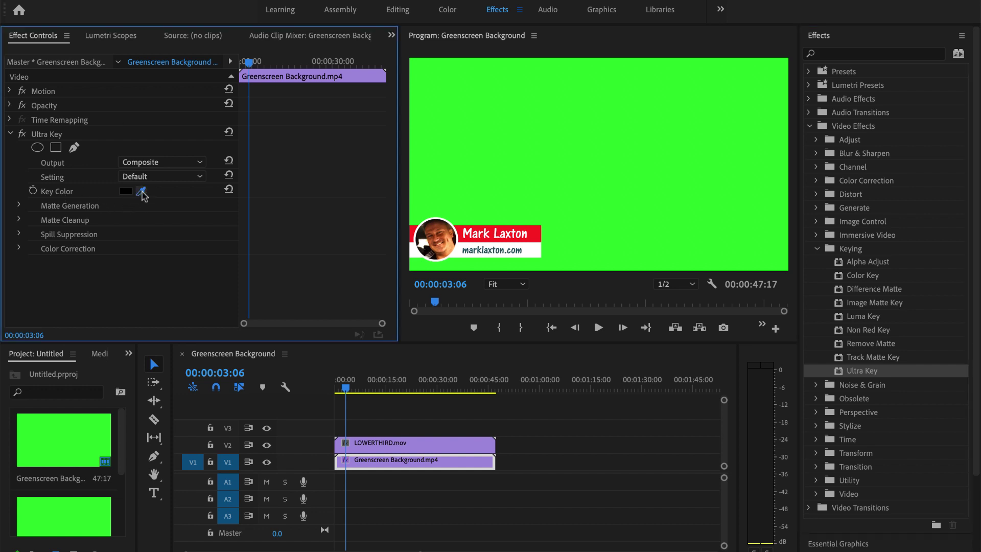
pyautogui.click(562, 199)
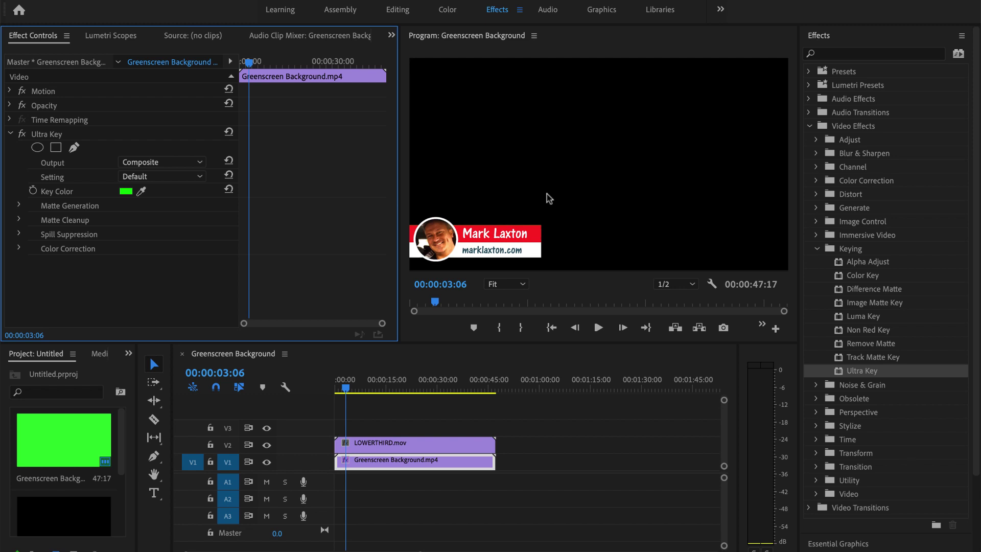
# - Open the media export settings for the sequence and set the export format to QuickTime
pyautogui.click(120, 0)
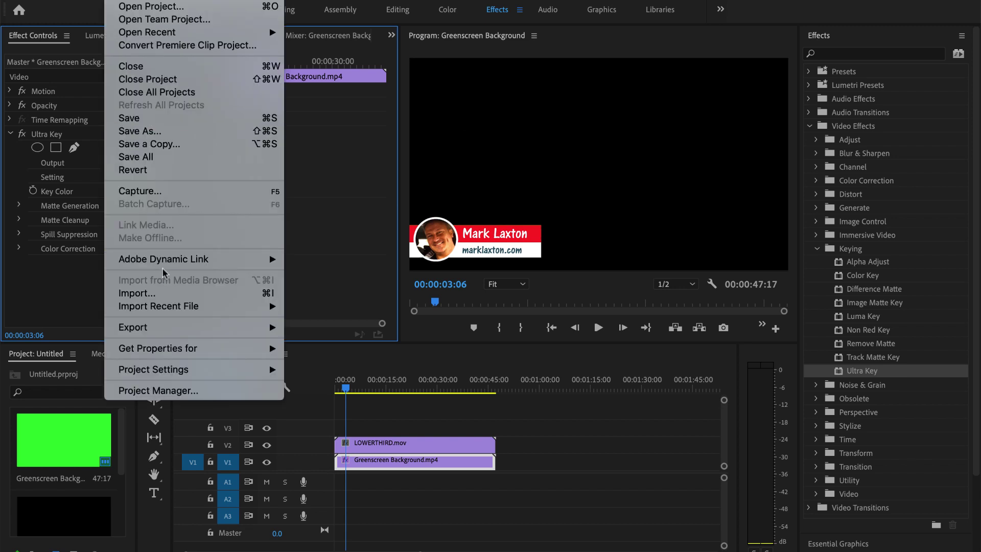
pyautogui.moveTo(171, 329)
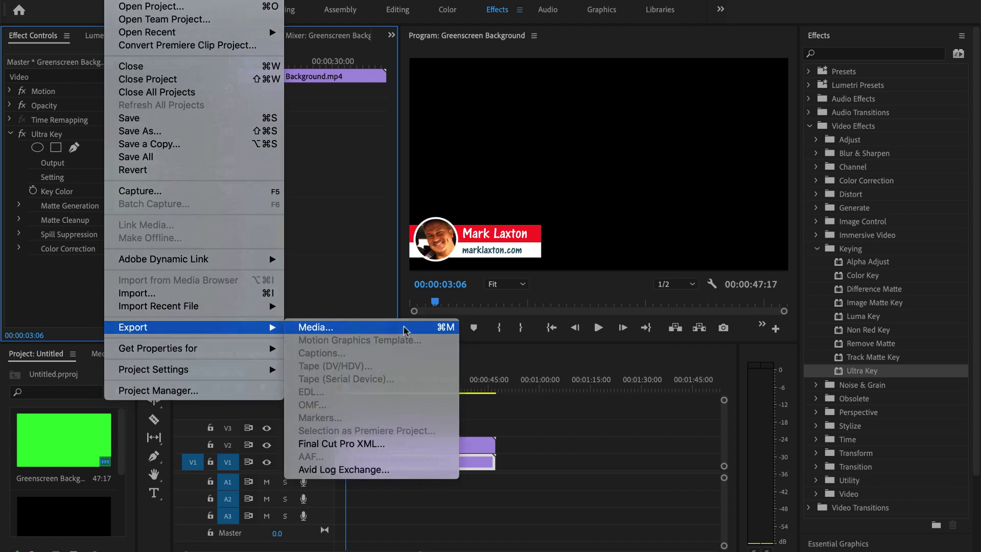
pyautogui.click(361, 330)
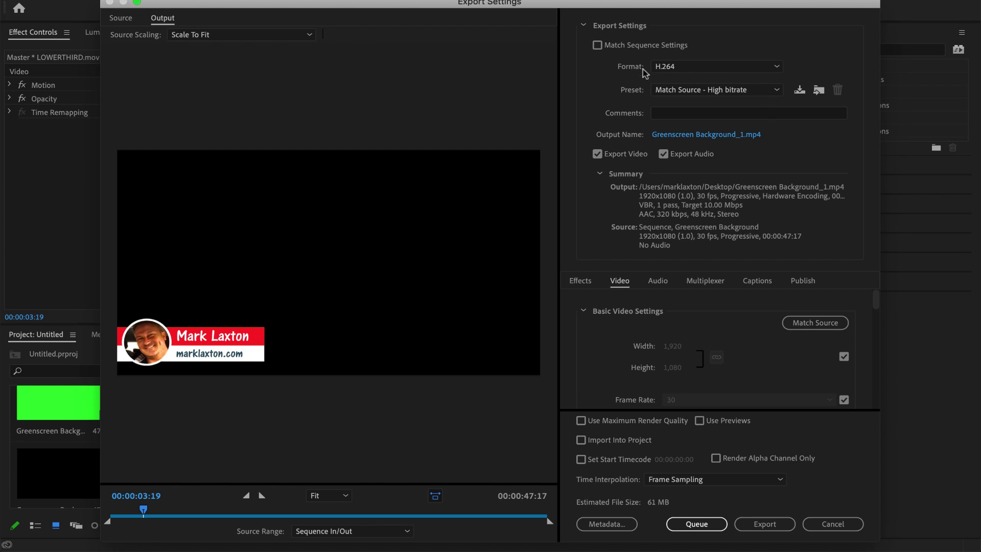
pyautogui.click(779, 68)
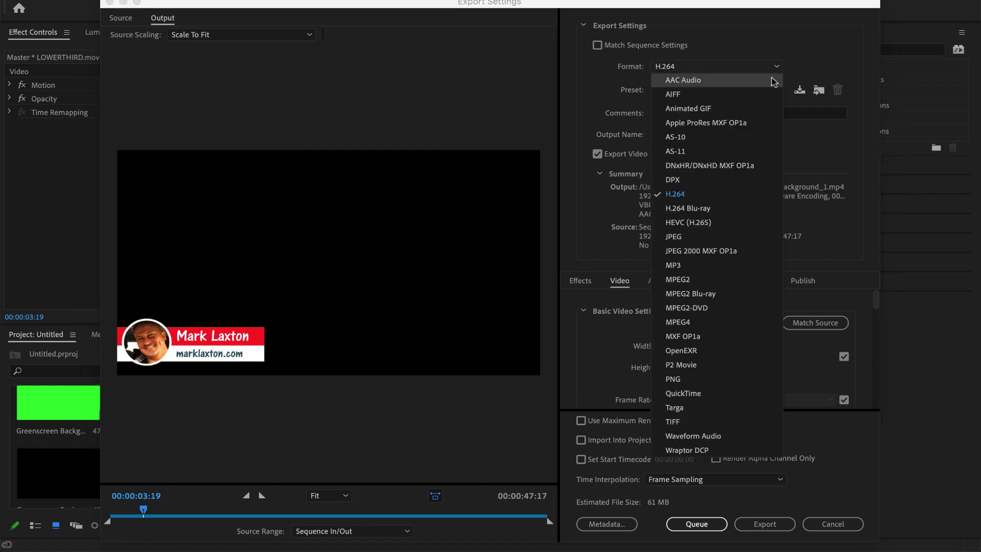
pyautogui.click(700, 395)
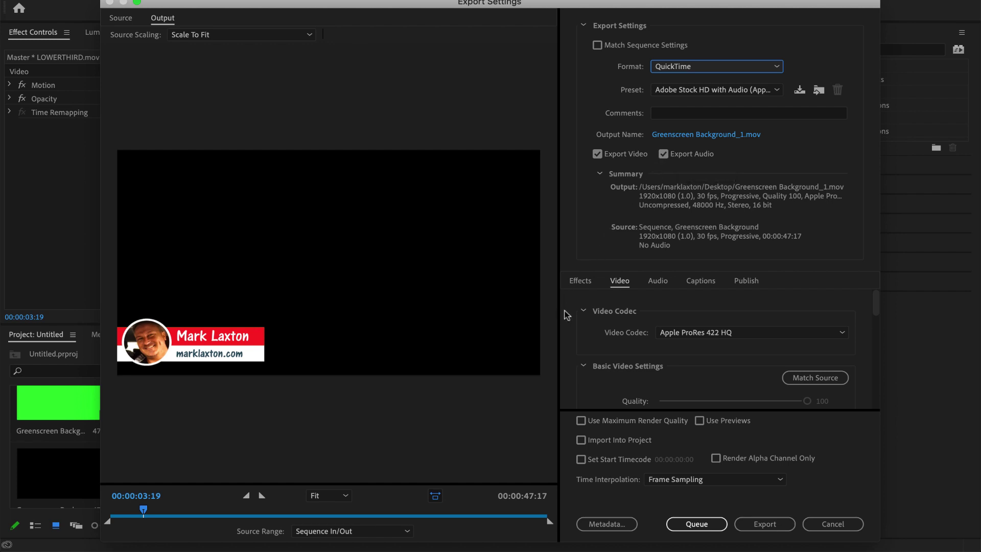
pyautogui.scroll(-2, 566, 315)
pyautogui.scroll(2, 566, 316)
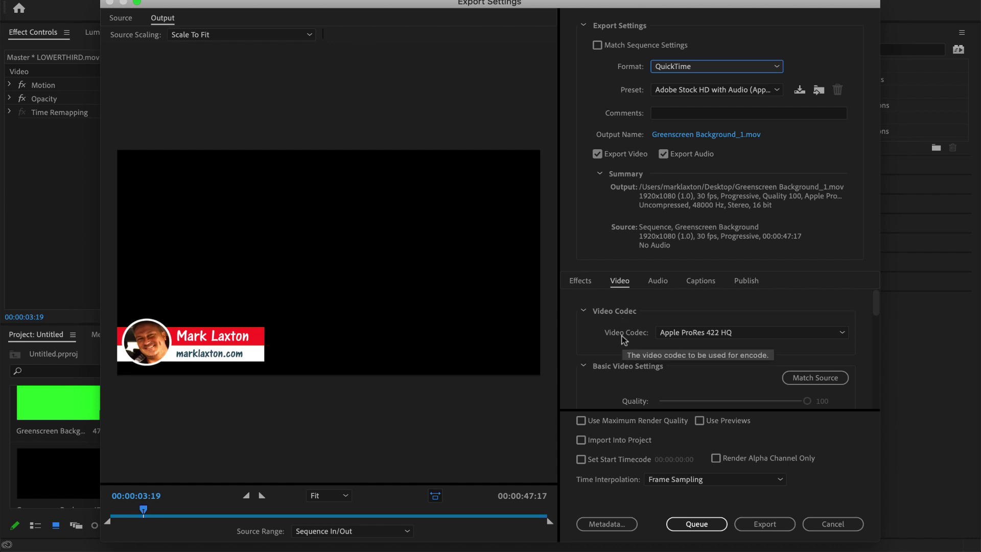
# - Set the export video codec to Animation and the depth to 8-bpc + alpha
pyautogui.click(843, 336)
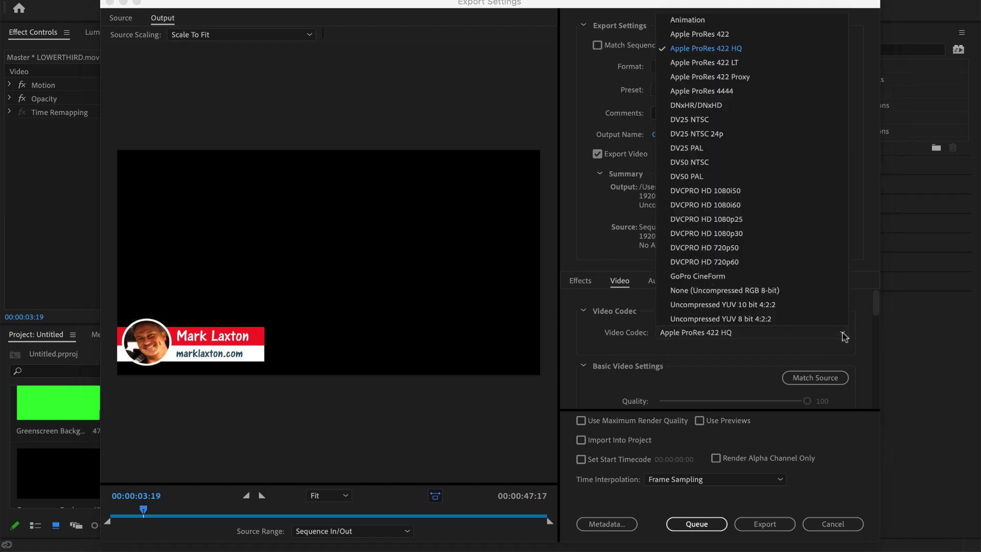
pyautogui.click(688, 20)
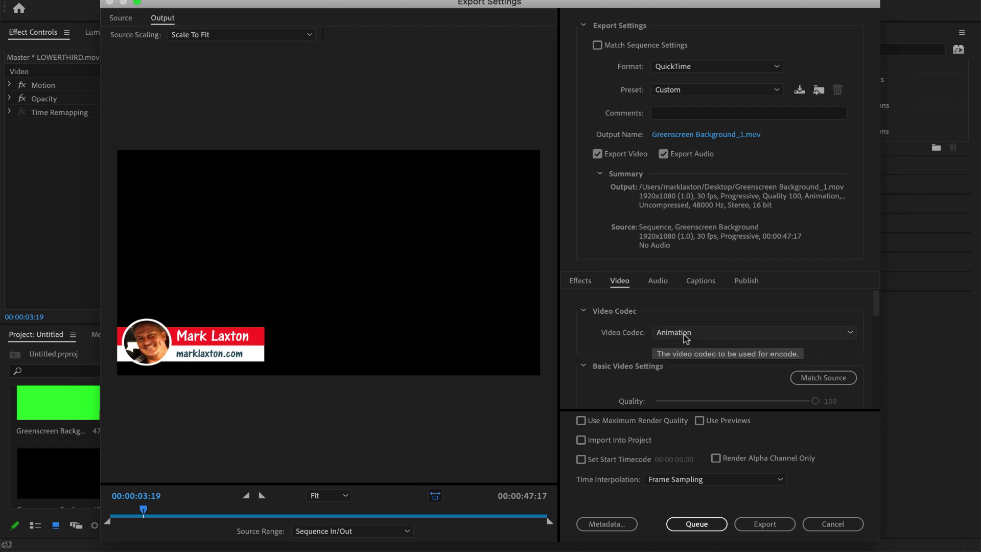
pyautogui.scroll(-2, 569, 355)
pyautogui.scroll(-2, 569, 355)
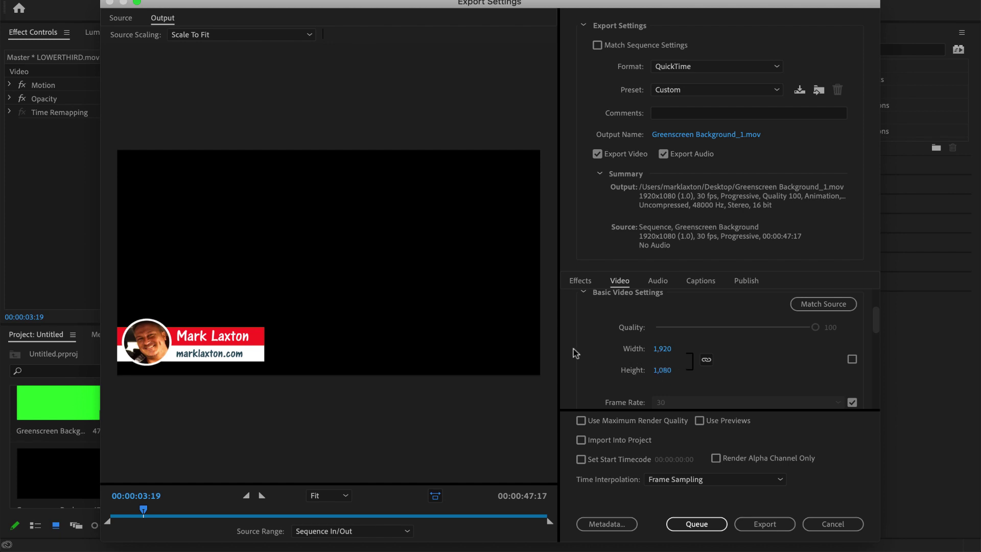
pyautogui.scroll(-3, 574, 352)
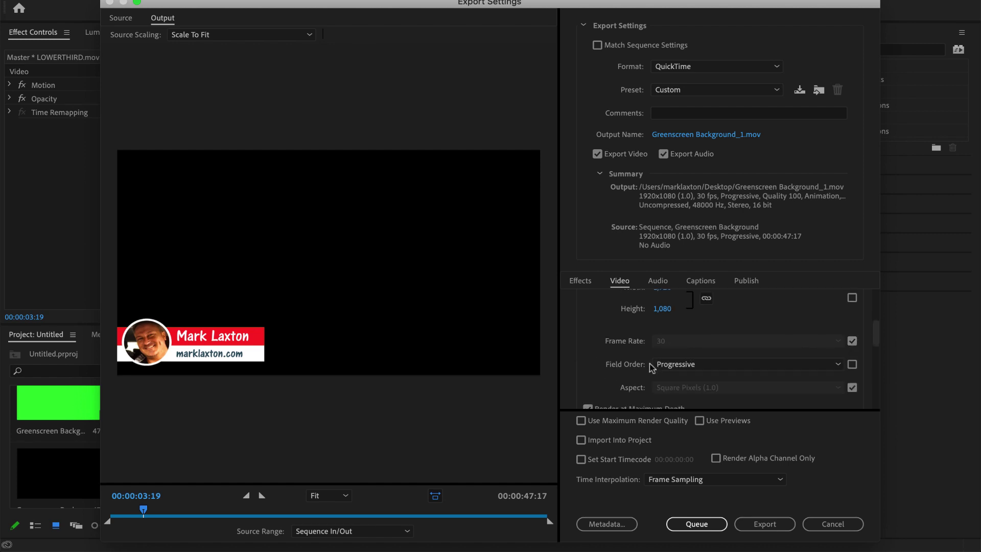
pyautogui.scroll(-5, 581, 360)
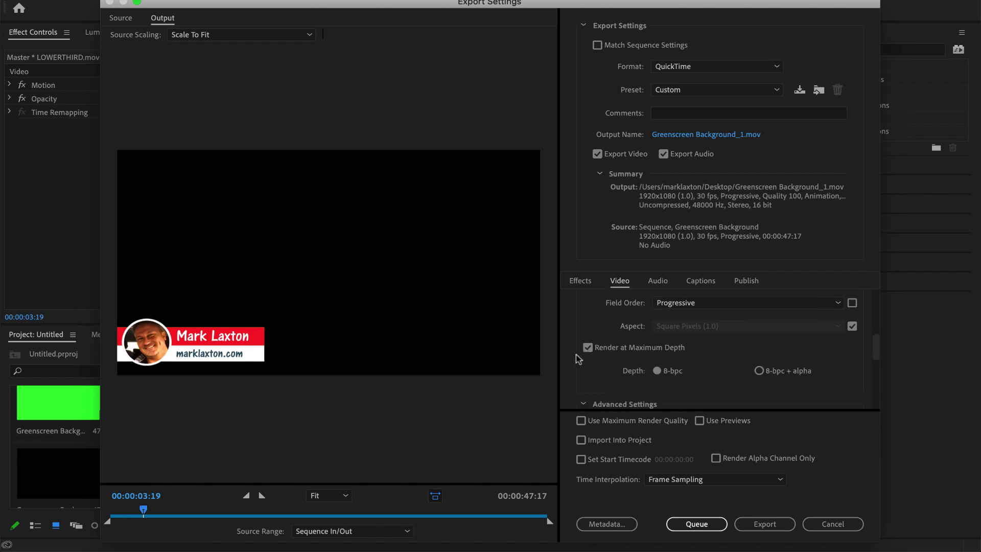
pyautogui.scroll(-1, 579, 359)
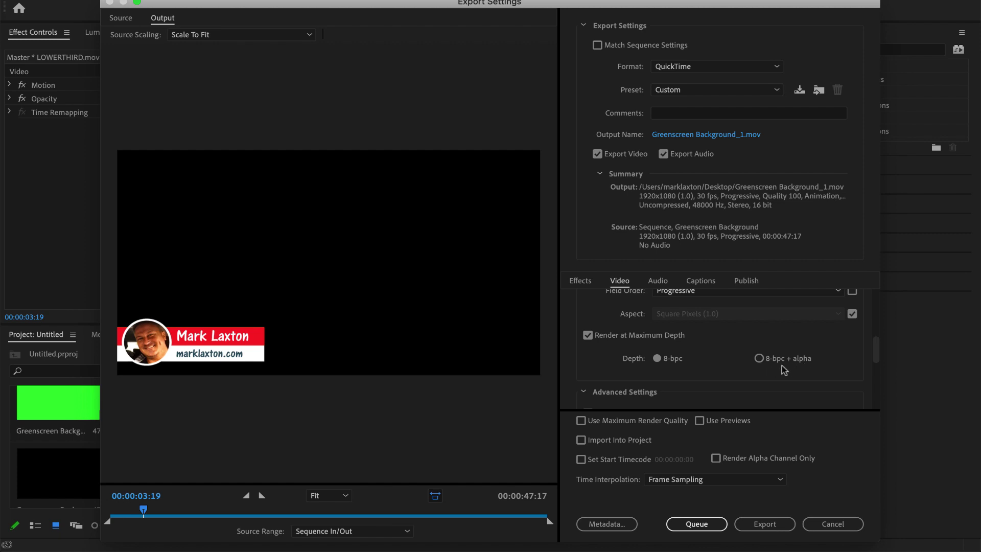
pyautogui.click(760, 359)
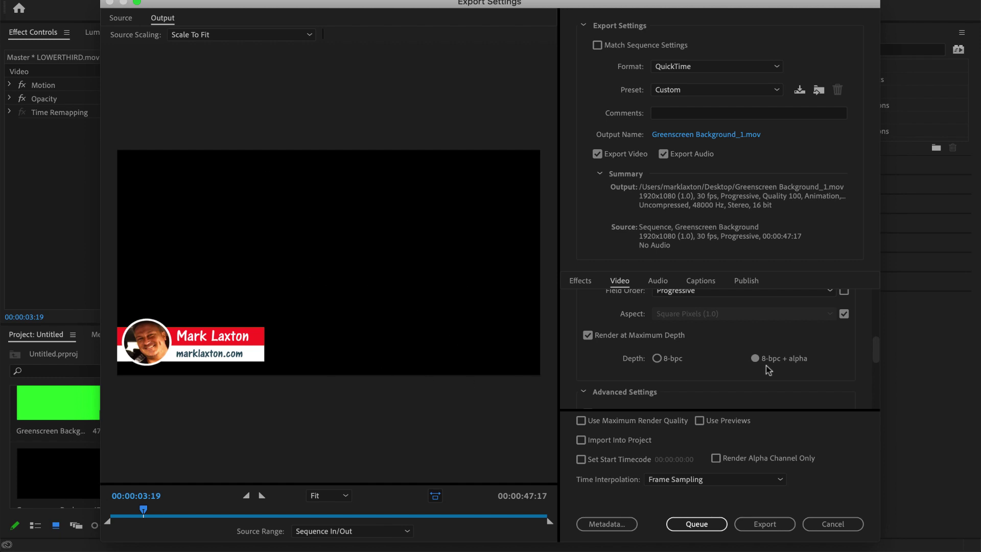
# - Check the remaining video export settings and export the sequence as Greenscreen Background_1.mov
pyautogui.scroll(-3, 567, 356)
pyautogui.scroll(-5, 567, 356)
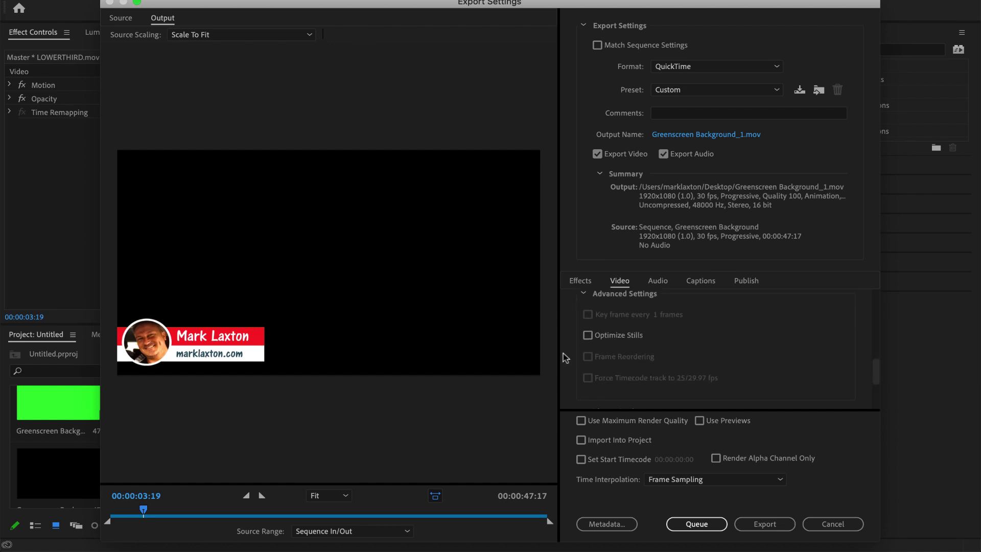
pyautogui.scroll(-3, 566, 357)
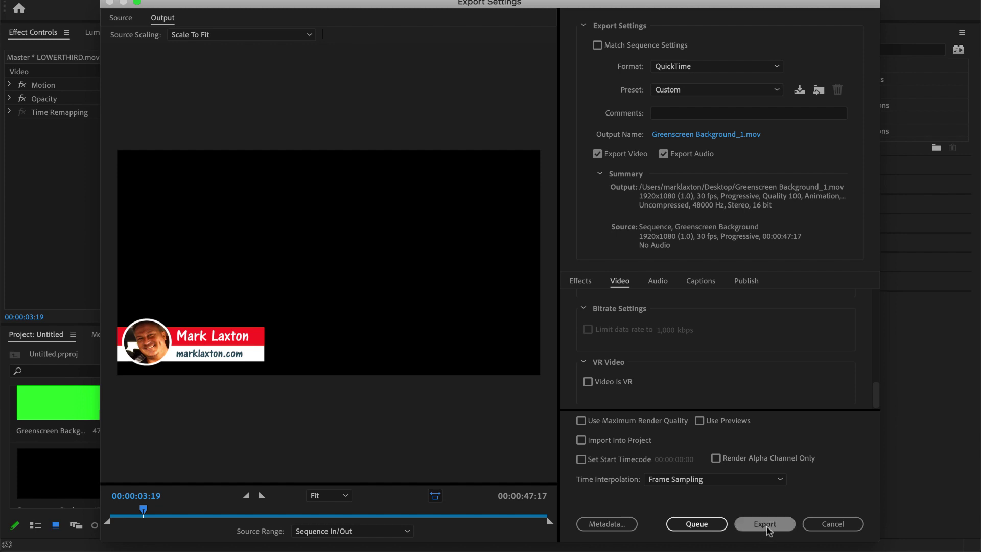
pyautogui.click(765, 525)
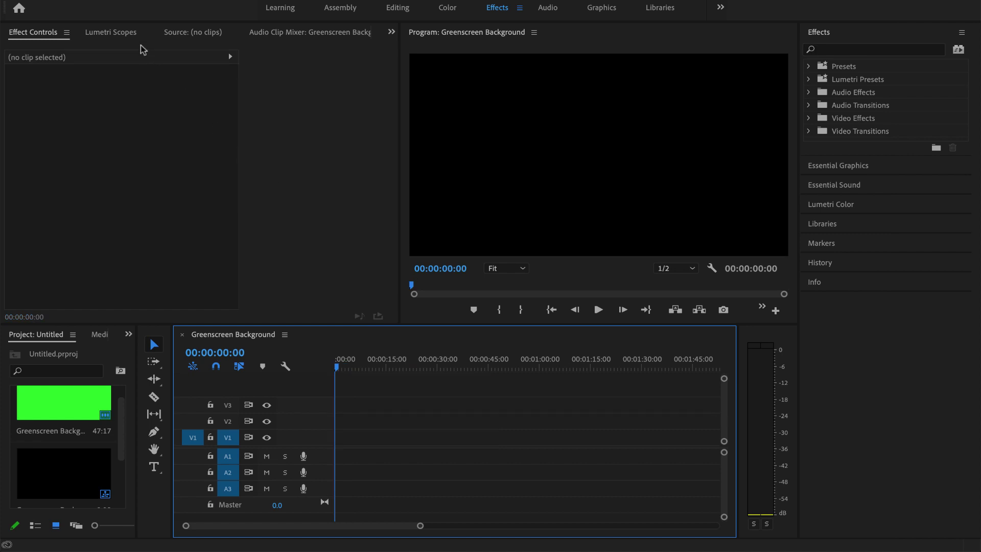
# - Import the 1 Unfollow Unfollowers on Instagram.mp4 video and place it on tracks V1 and A1 at 00:00:00:00
pyautogui.click(119, 0)
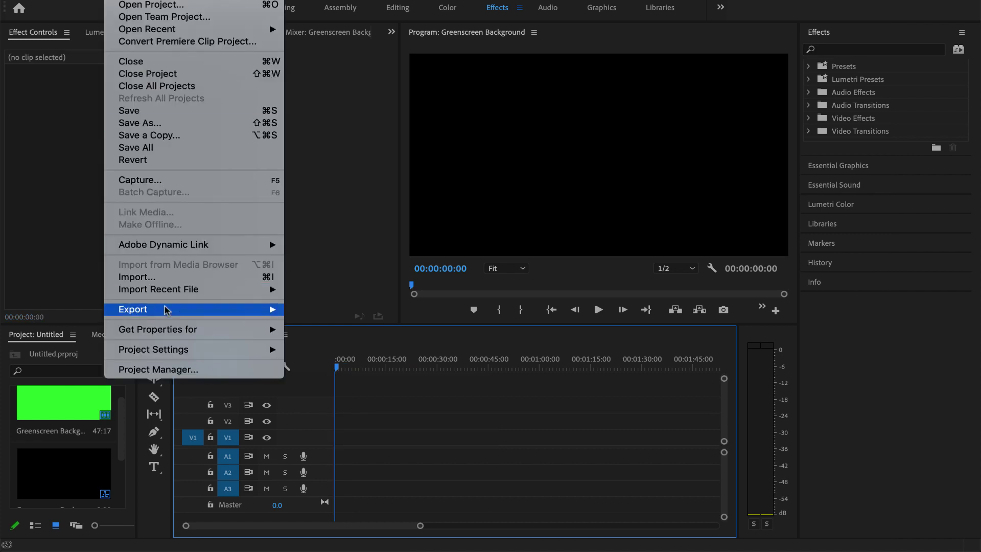
pyautogui.click(163, 278)
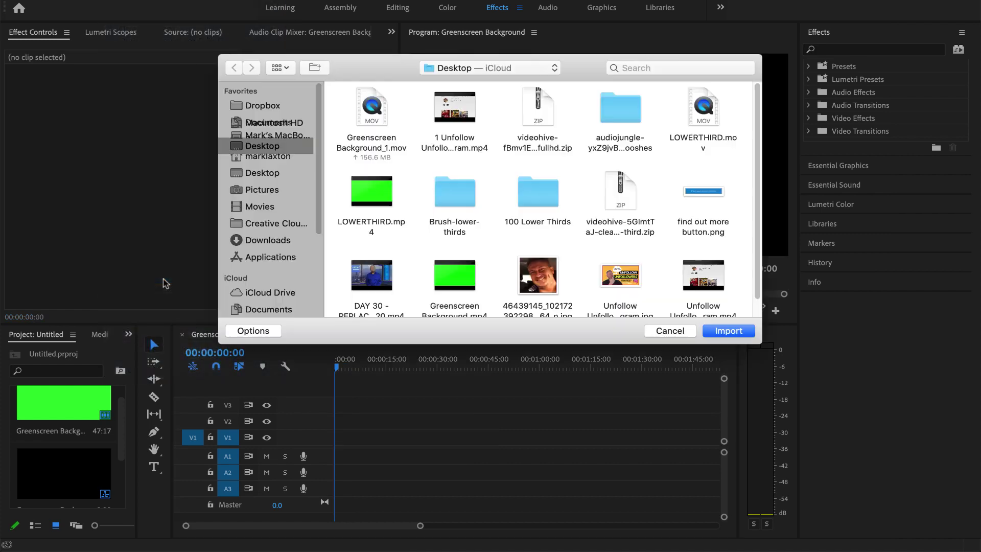
pyautogui.click(455, 113)
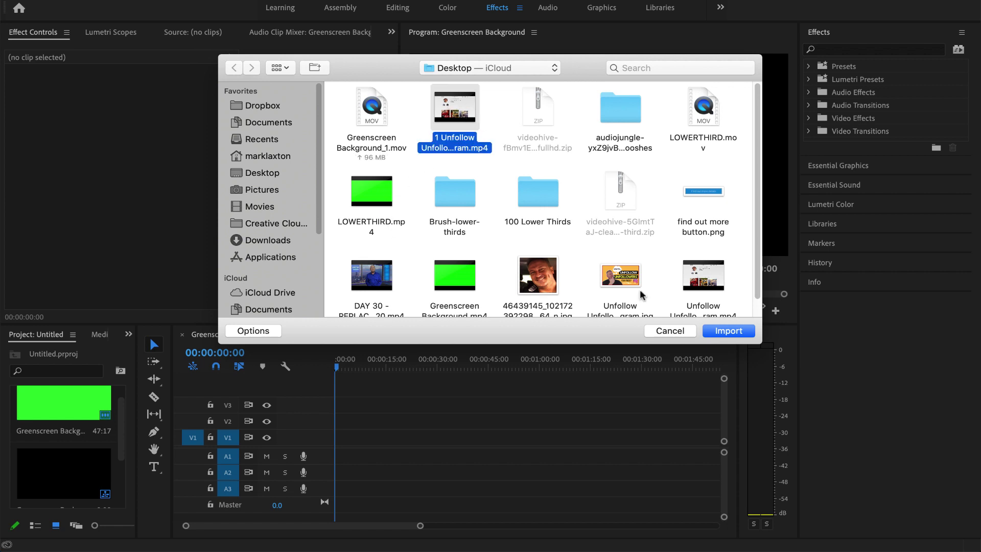
pyautogui.click(724, 332)
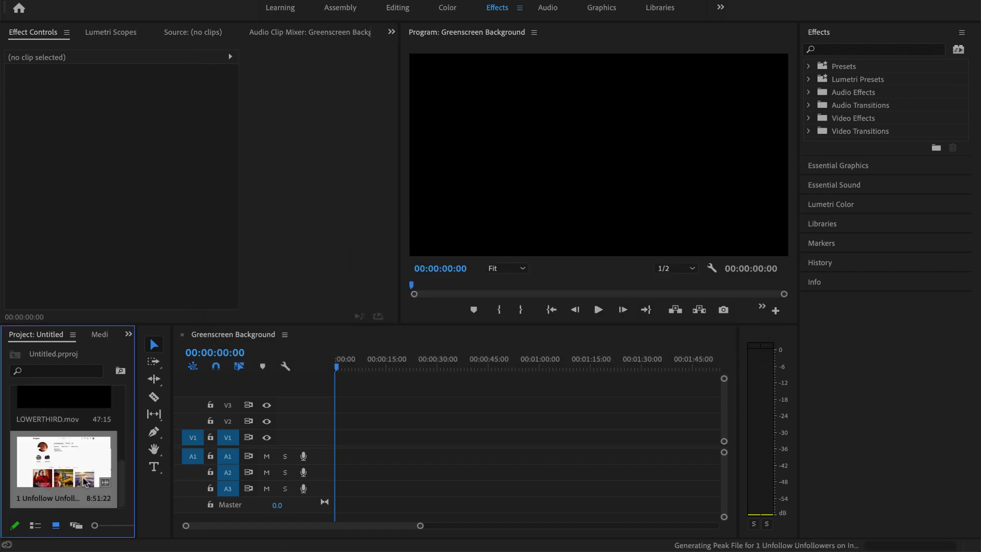
pyautogui.moveTo(72, 467)
pyautogui.mouseDown()
pyautogui.moveTo(353, 443)
pyautogui.moveTo(353, 490)
pyautogui.moveTo(341, 453)
pyautogui.mouseUp()
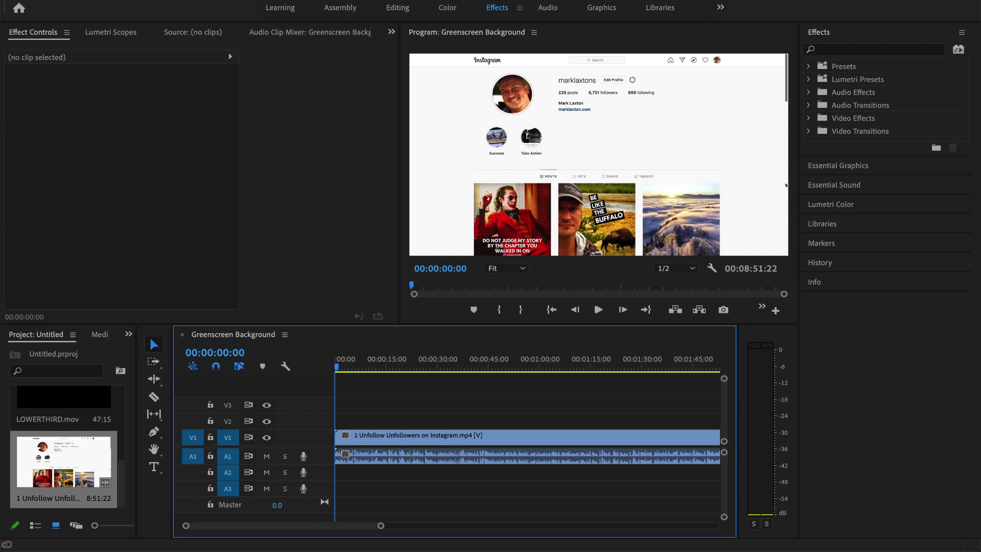
# - Import the exported Greenscreen Background_1.mov and place it on track V2 above the Instagram clip, starting at 00:00:00:00
pyautogui.click(118, 1)
pyautogui.click(253, 277)
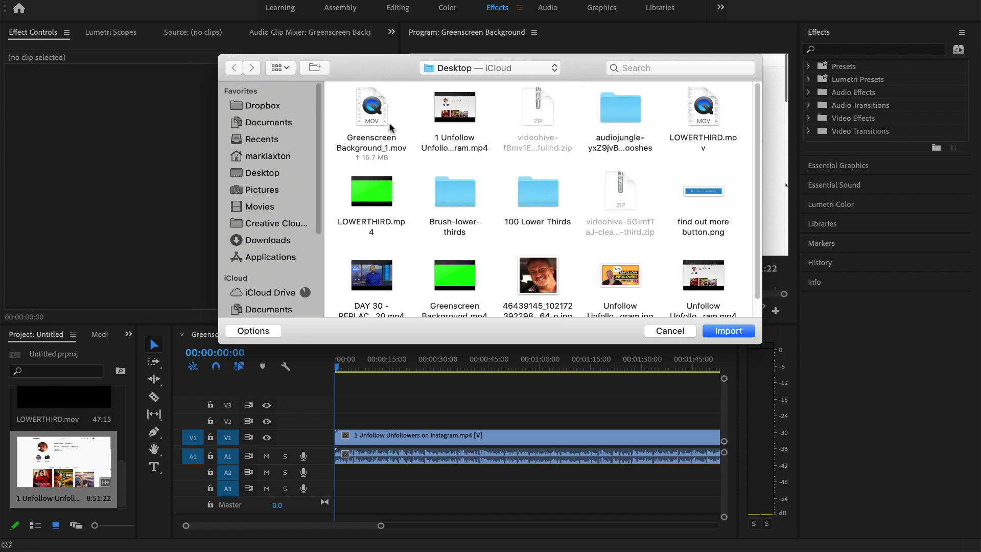
pyautogui.moveTo(391, 194)
pyautogui.click(377, 113)
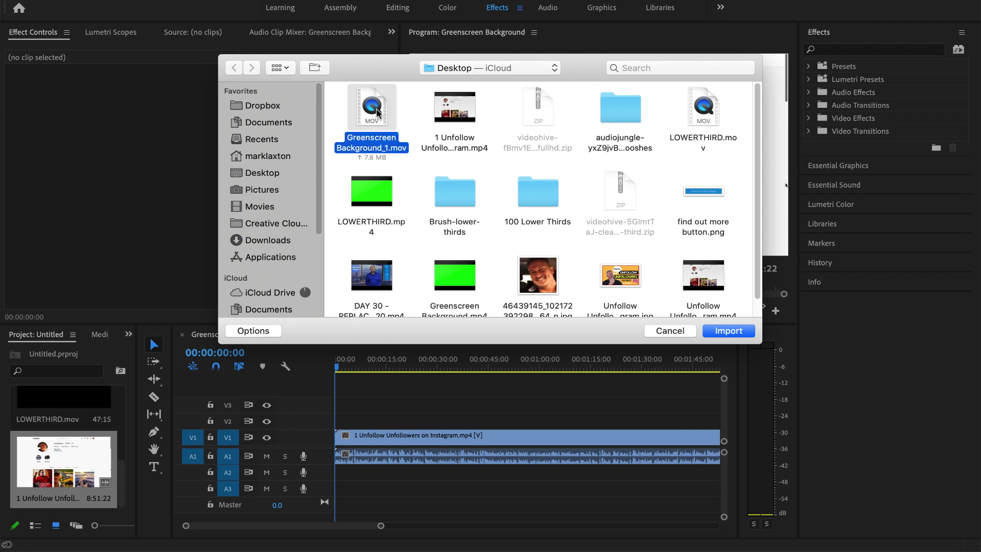
pyautogui.click(721, 331)
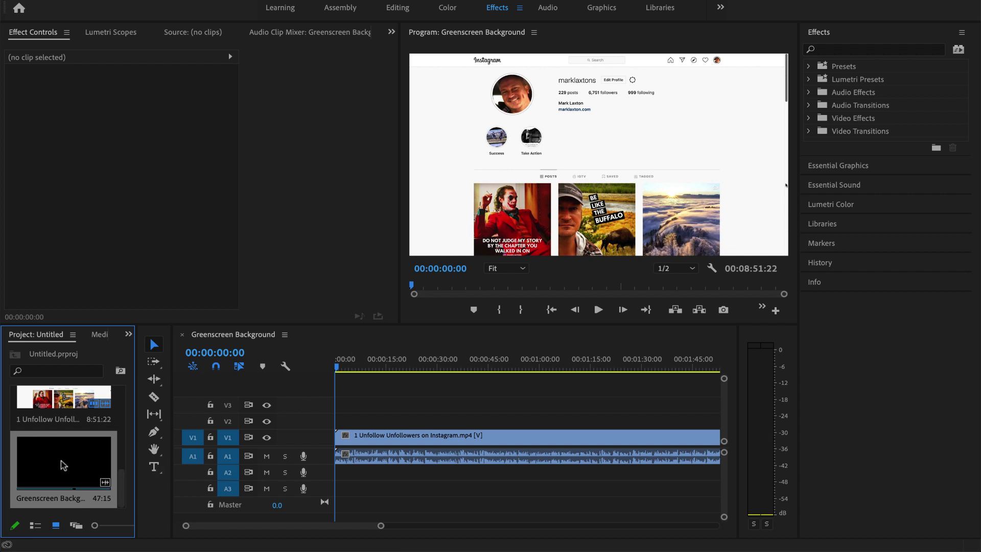
pyautogui.moveTo(61, 462); pyautogui.dragTo(378, 420)
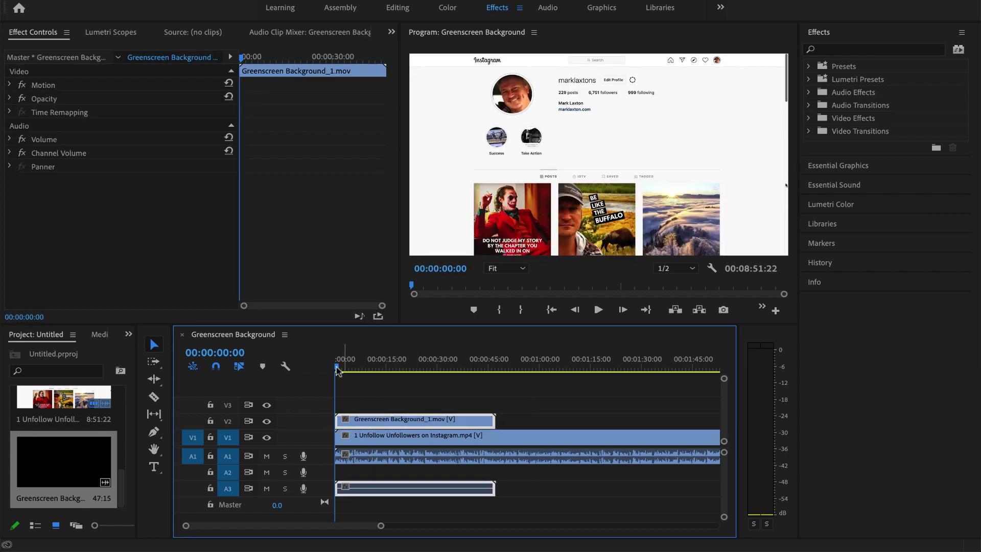
# - Preview the lower third over the Instagram clip around 00:00:07:12
pyautogui.click(360, 368)
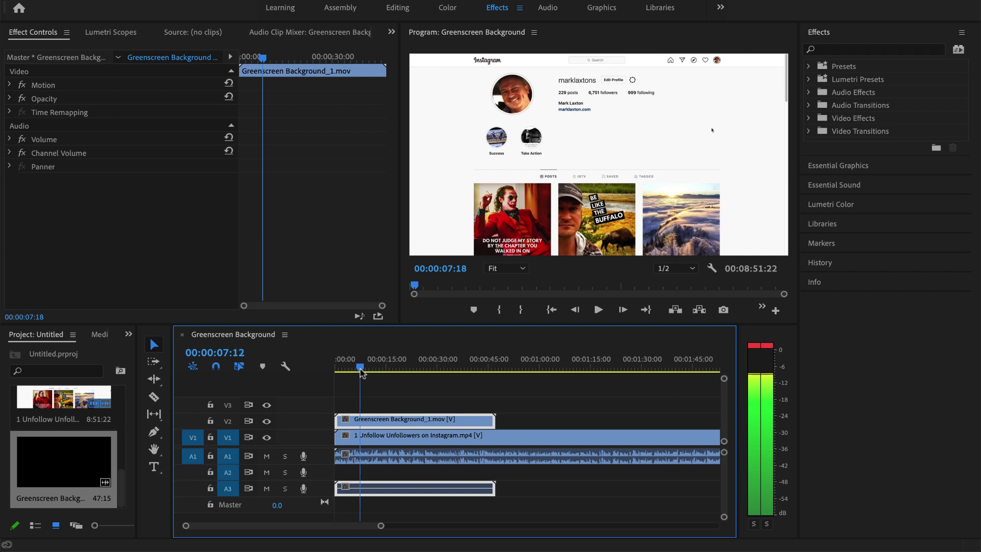